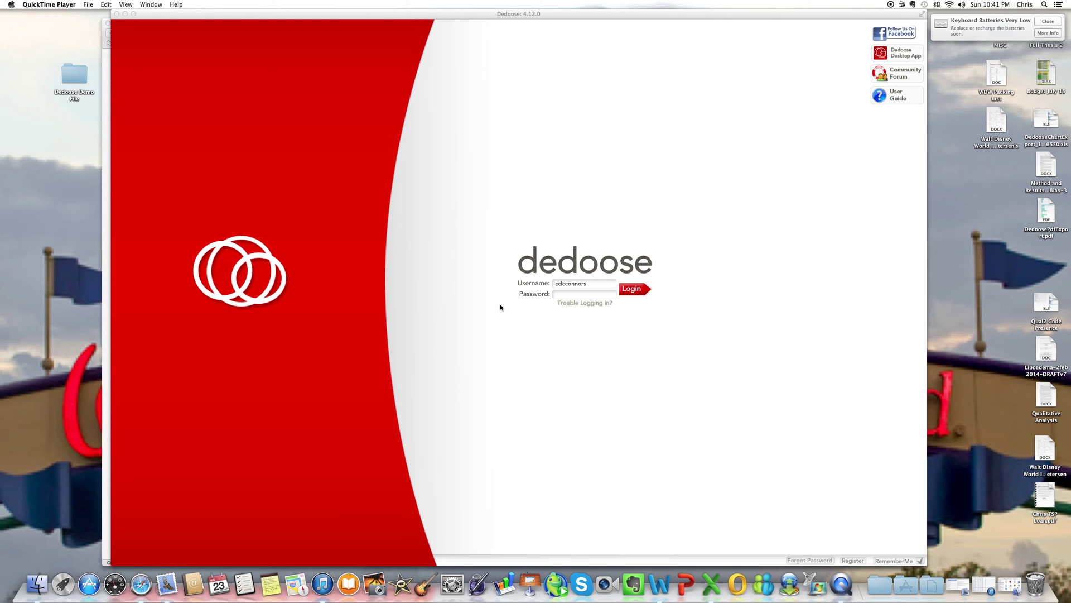
Step: Log in to Dedoose with the account password
click(583, 295)
click(584, 295)
text(*)
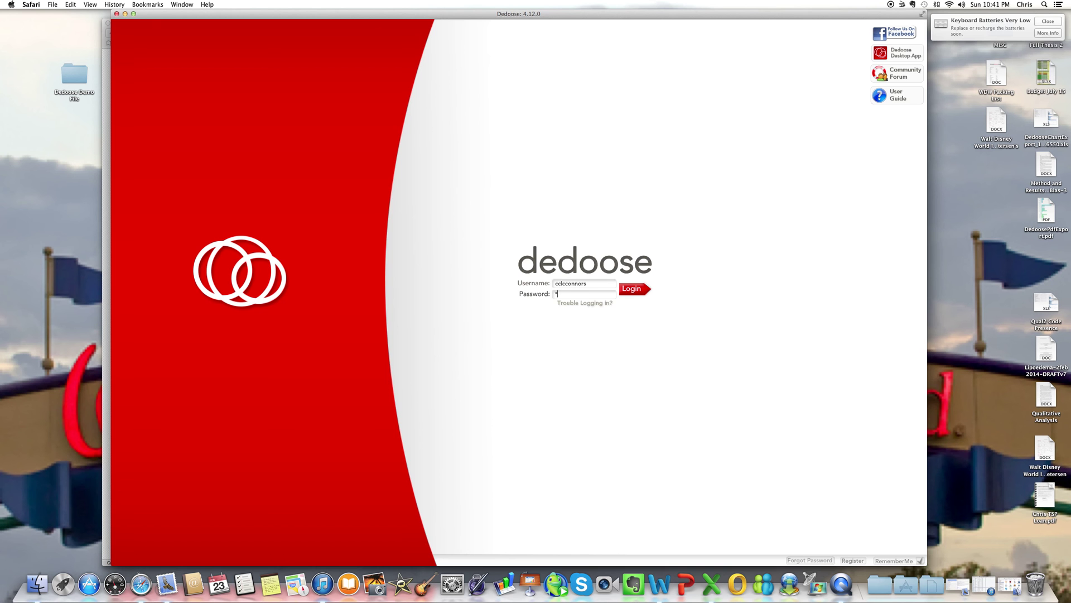
text(********)
key(Return)
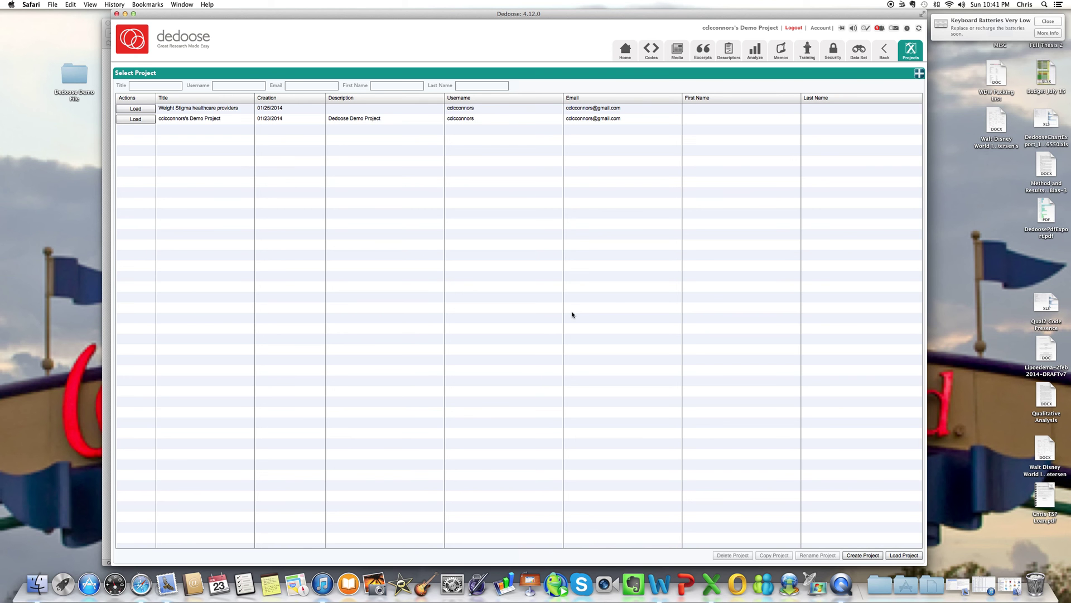
Step: View the current project's Home dashboard, then go back to the Select Project list
click(624, 52)
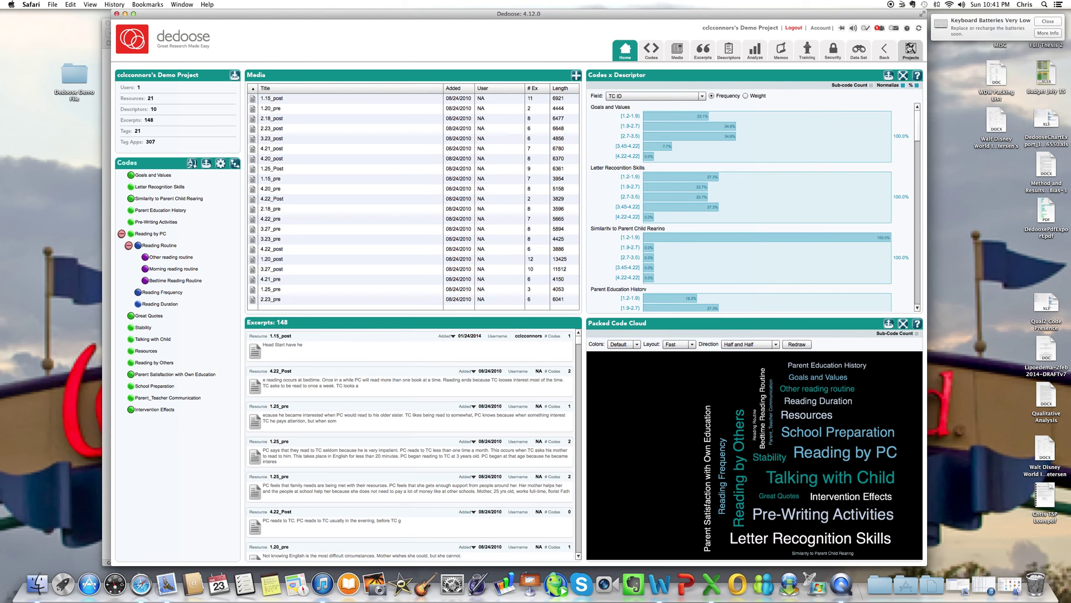
click(910, 48)
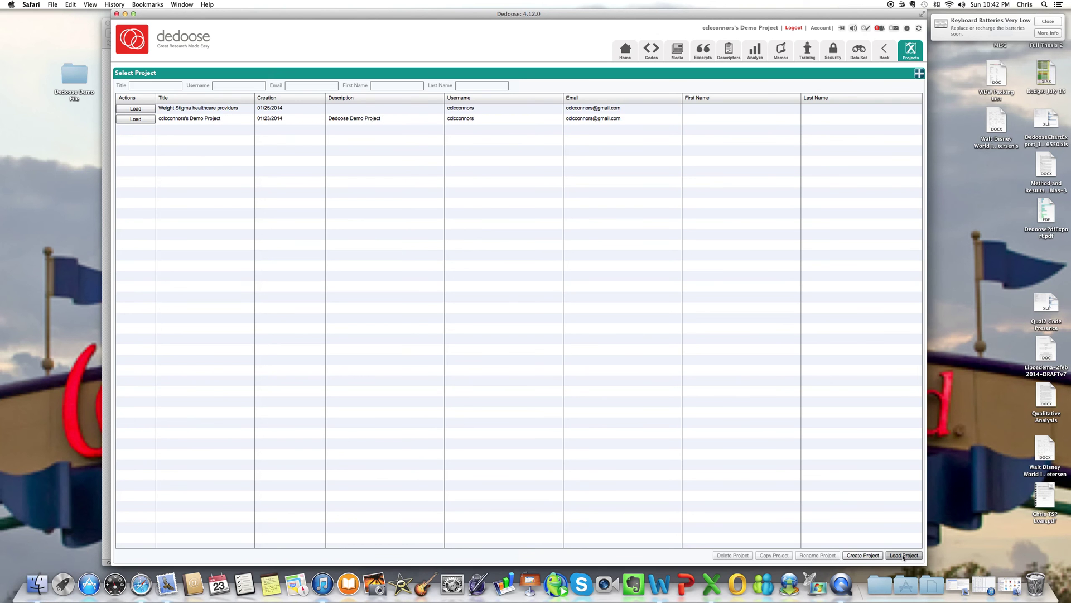
Step: Create a new project titled 'Mad Men Demo' and acknowledge the Project Added confirmation
click(877, 557)
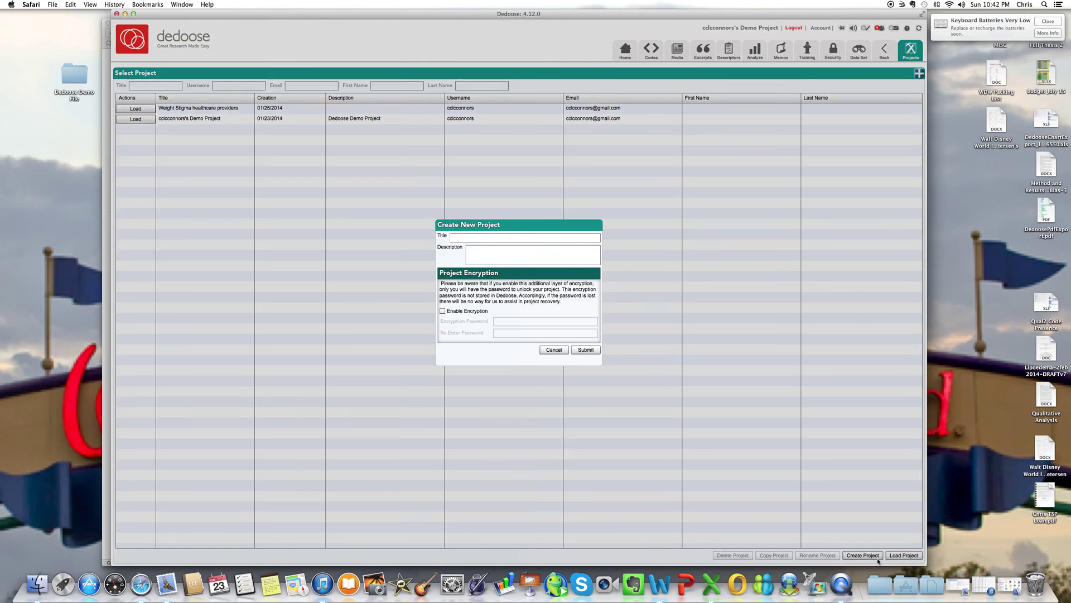
click(534, 238)
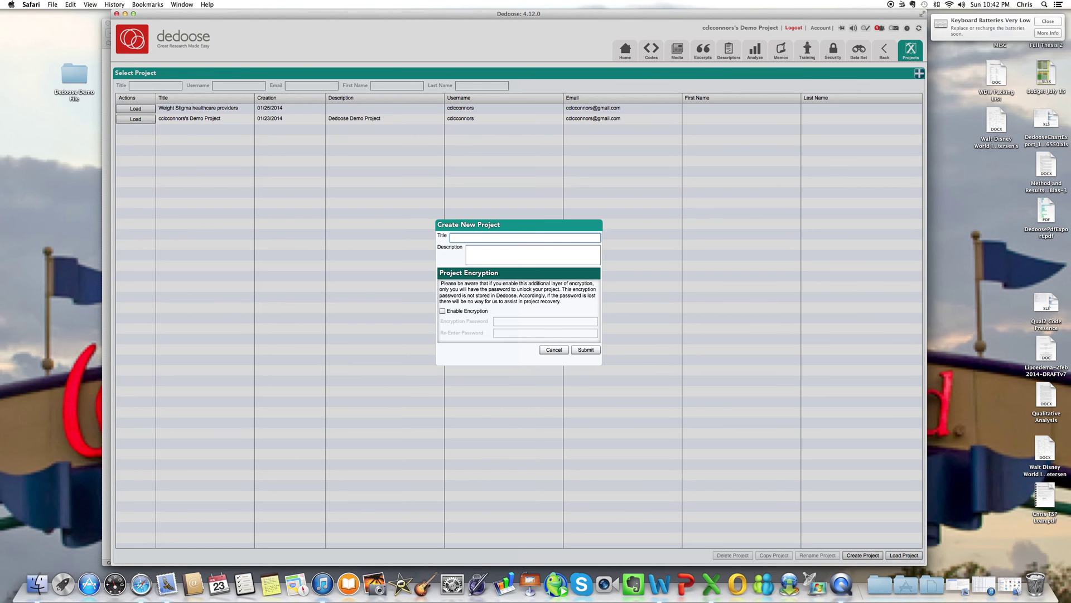
text(Md)
text(ad MEn)
text(en Demo)
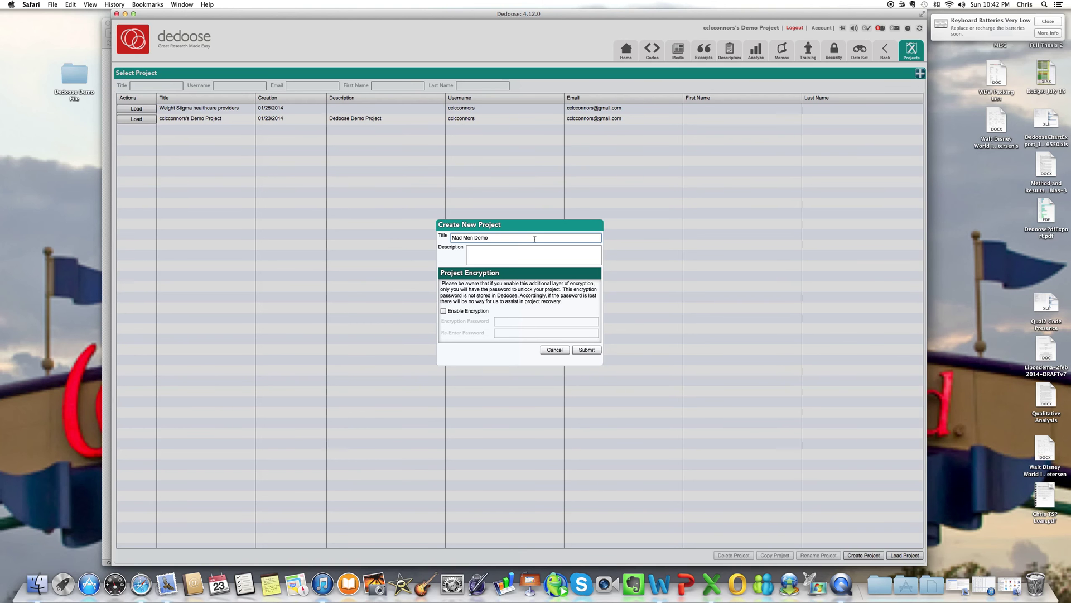
click(586, 350)
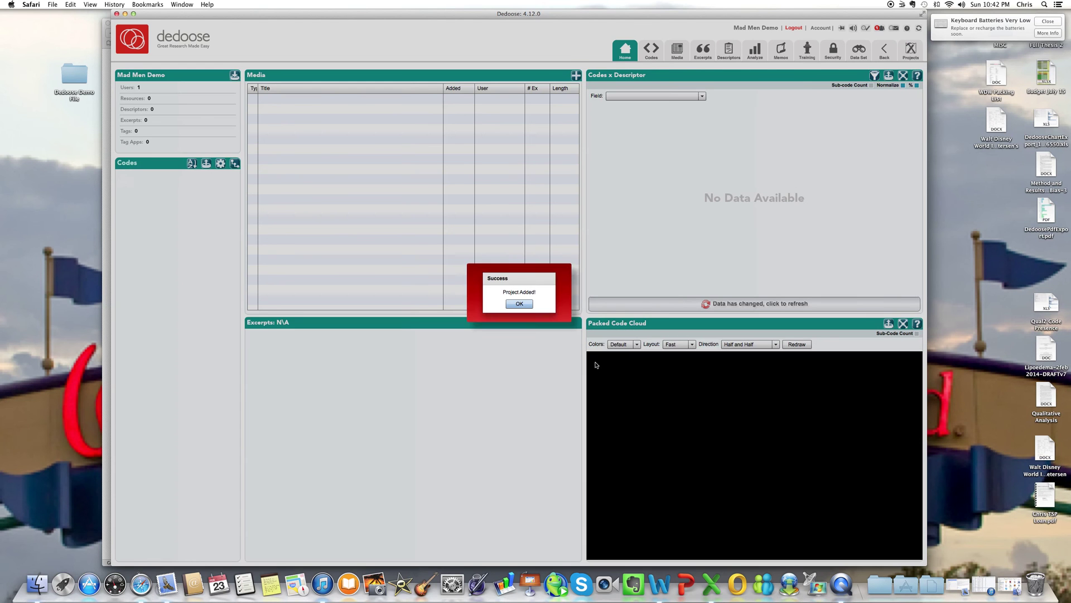
click(518, 303)
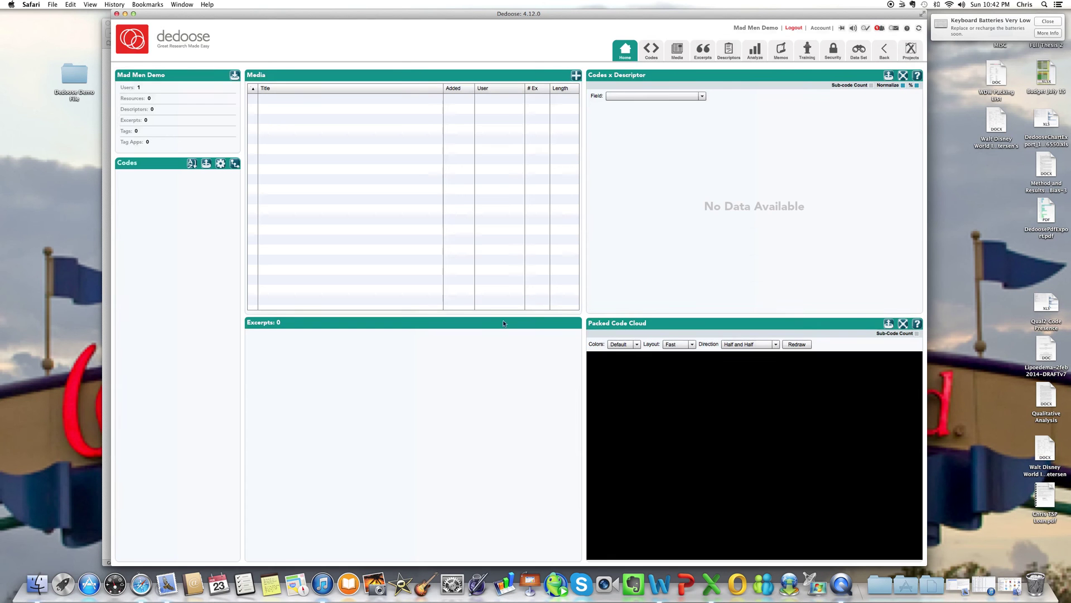
Step: In the project list, start and cancel deleting the demo project, then load Mad Men Demo
click(911, 50)
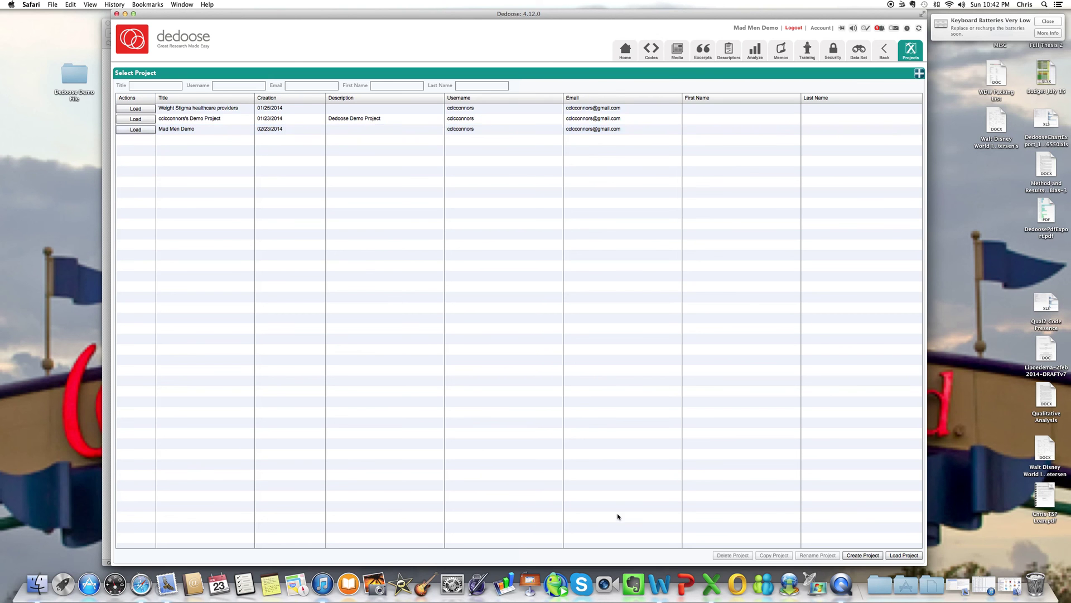
click(246, 119)
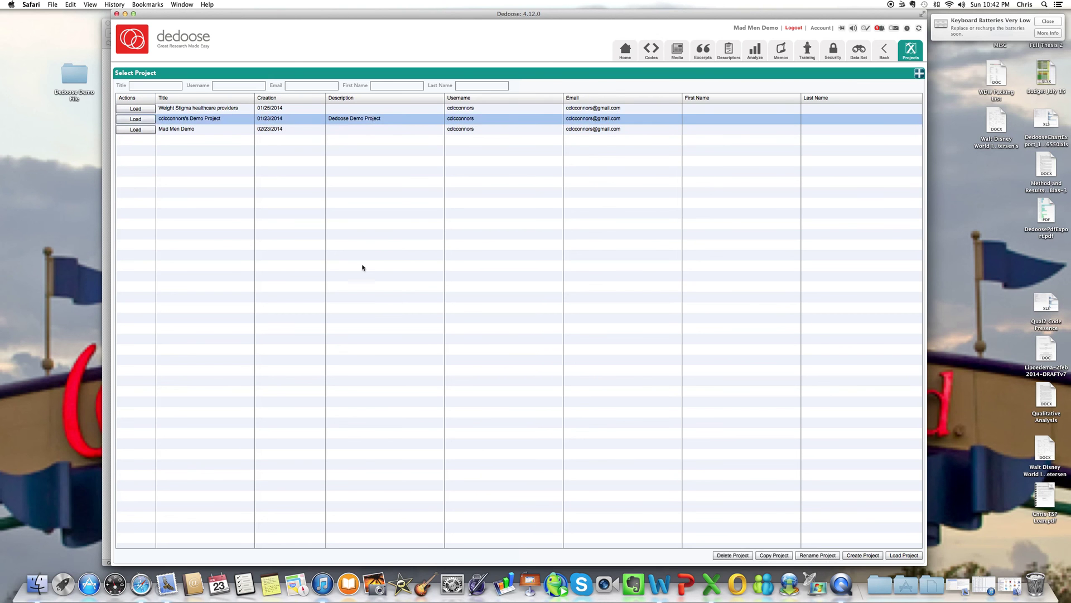
click(733, 555)
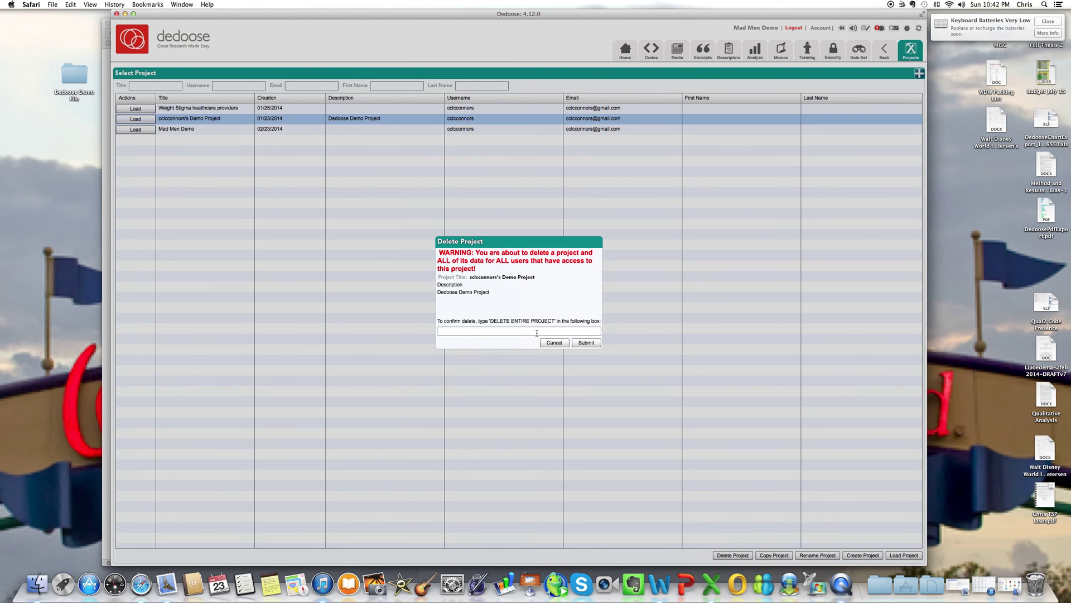
click(558, 342)
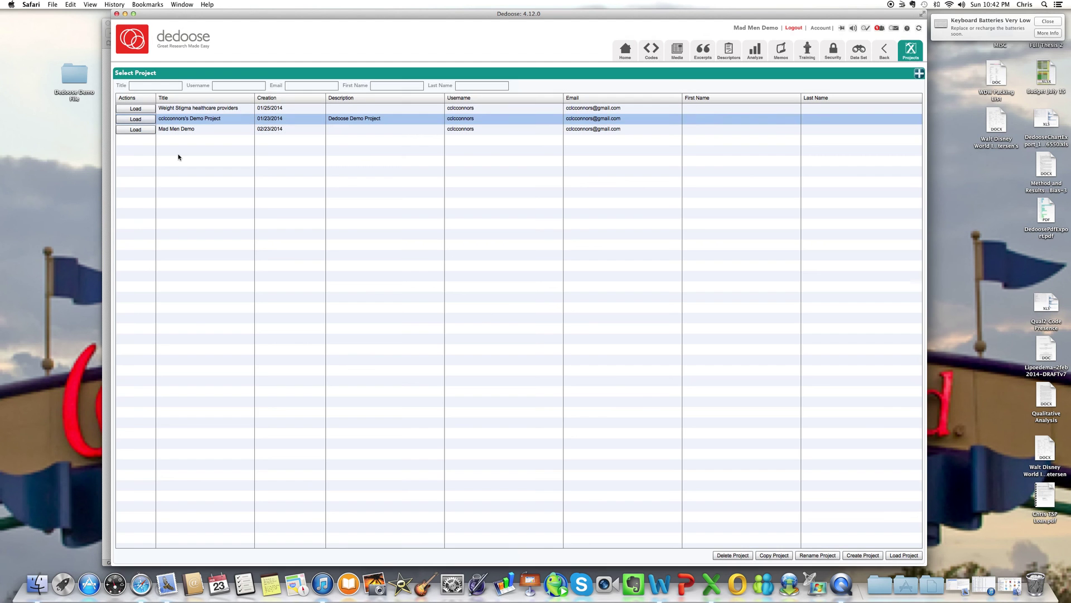
click(141, 132)
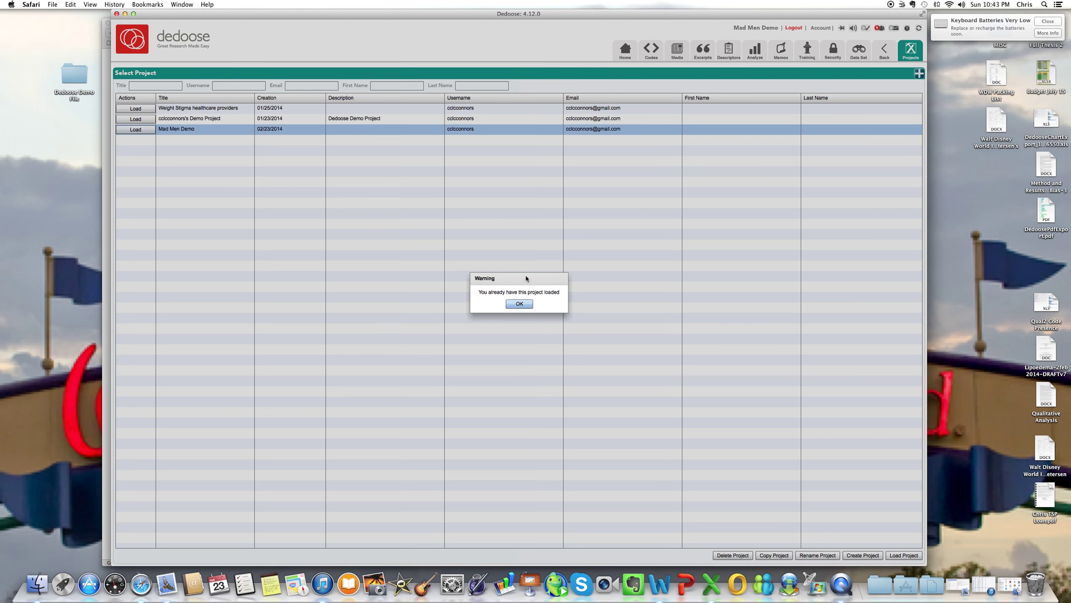
Step: Dismiss the already-loaded warning, return Home, check the Data Selector's Users tab, then open Security
click(519, 305)
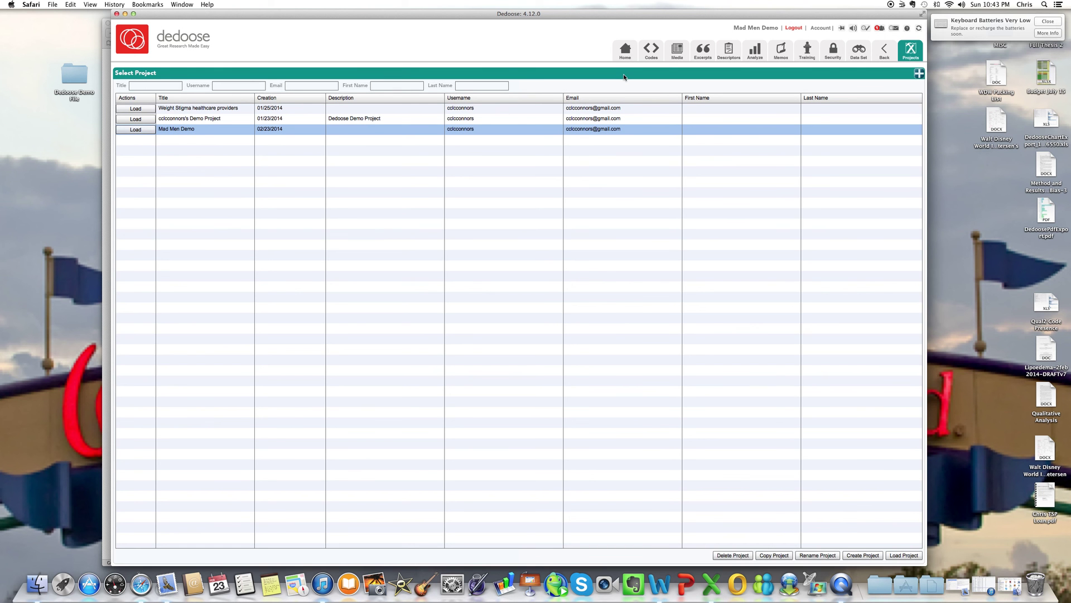
click(625, 56)
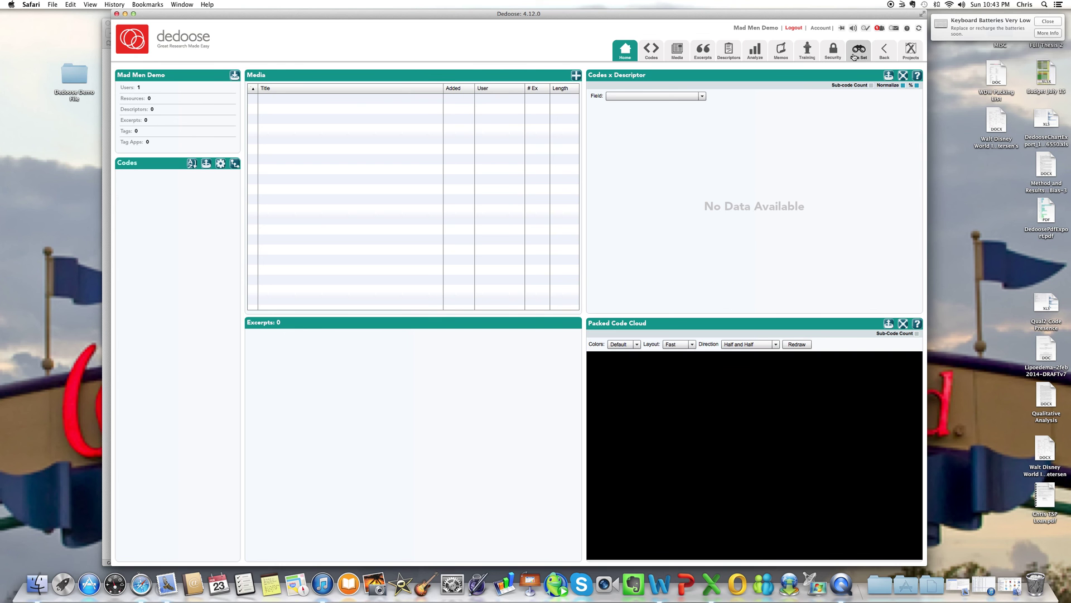
click(854, 57)
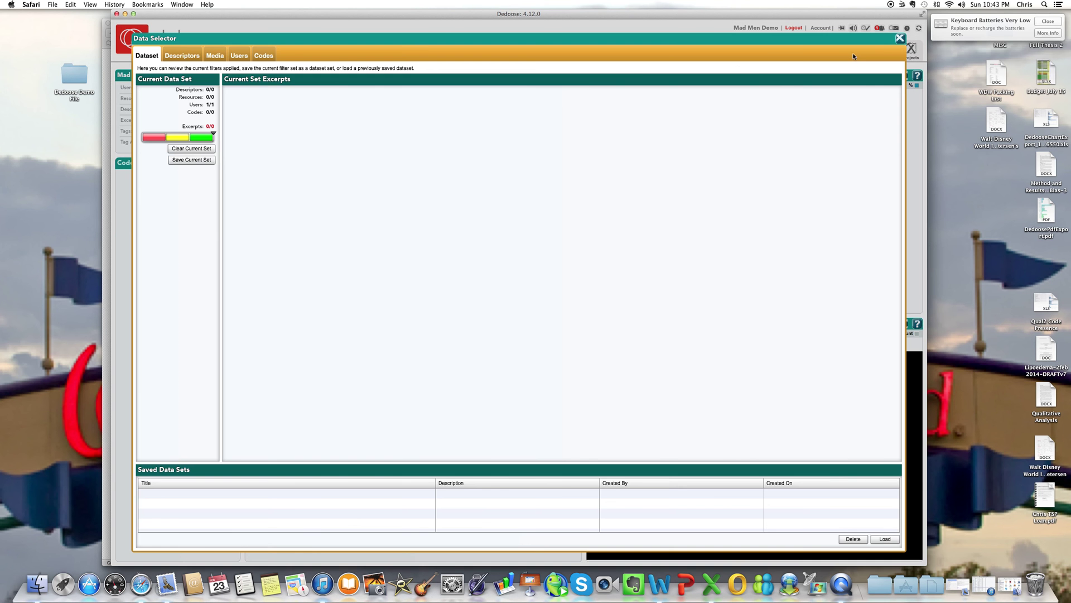
click(240, 57)
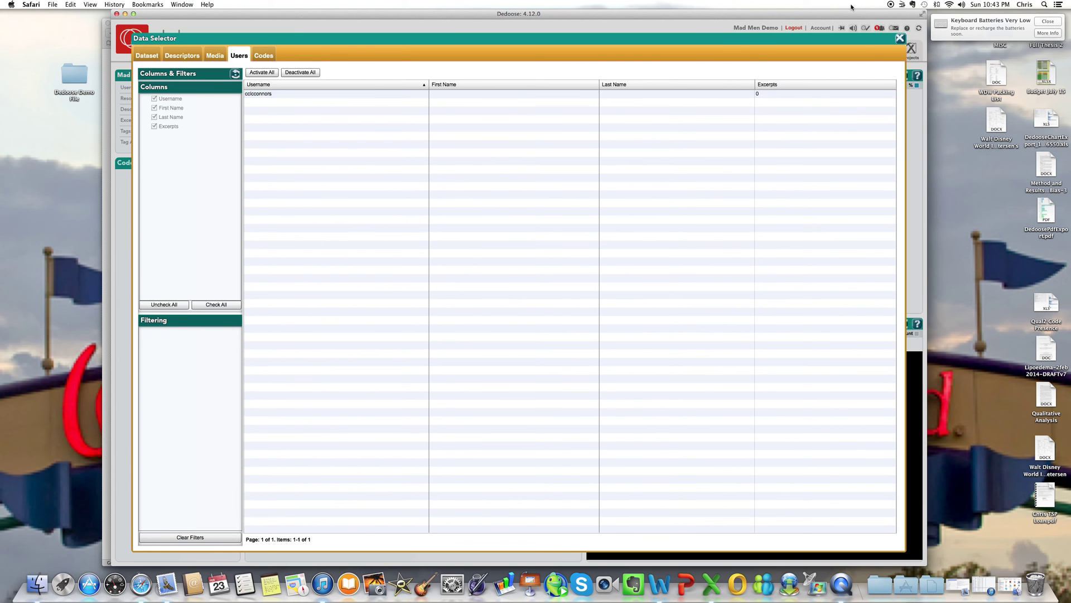
click(900, 38)
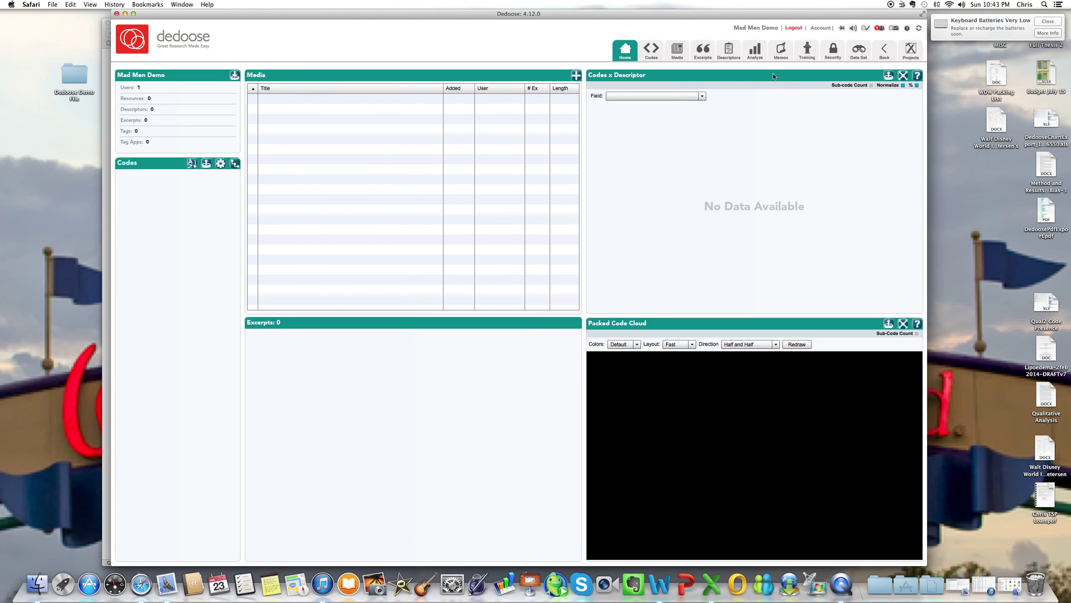
click(831, 51)
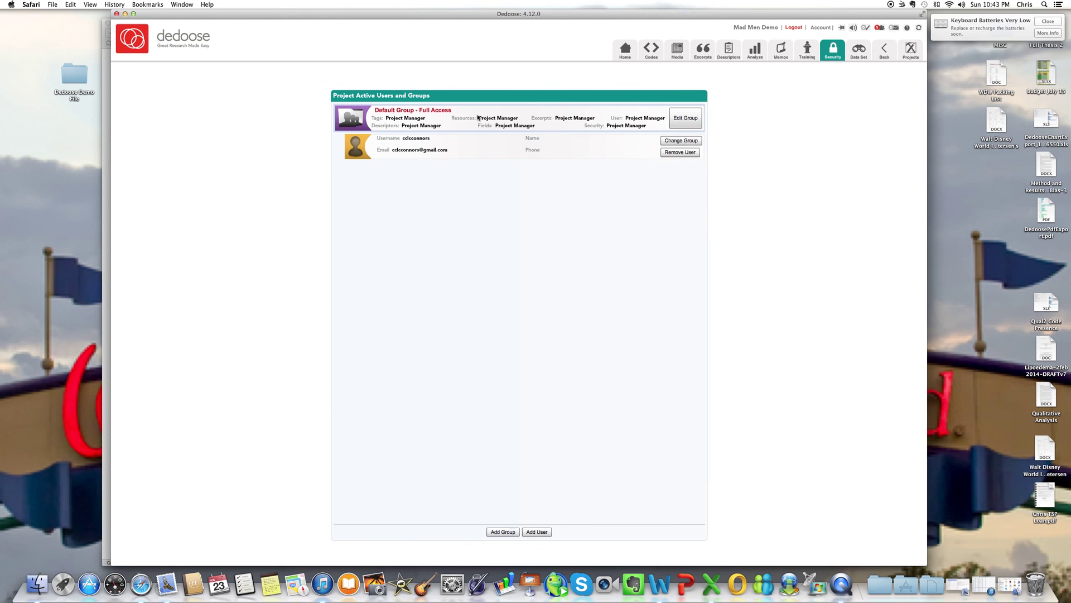
Step: Select the 'Default Group - Full Access' group in Mad Men Demo's security settings
click(478, 118)
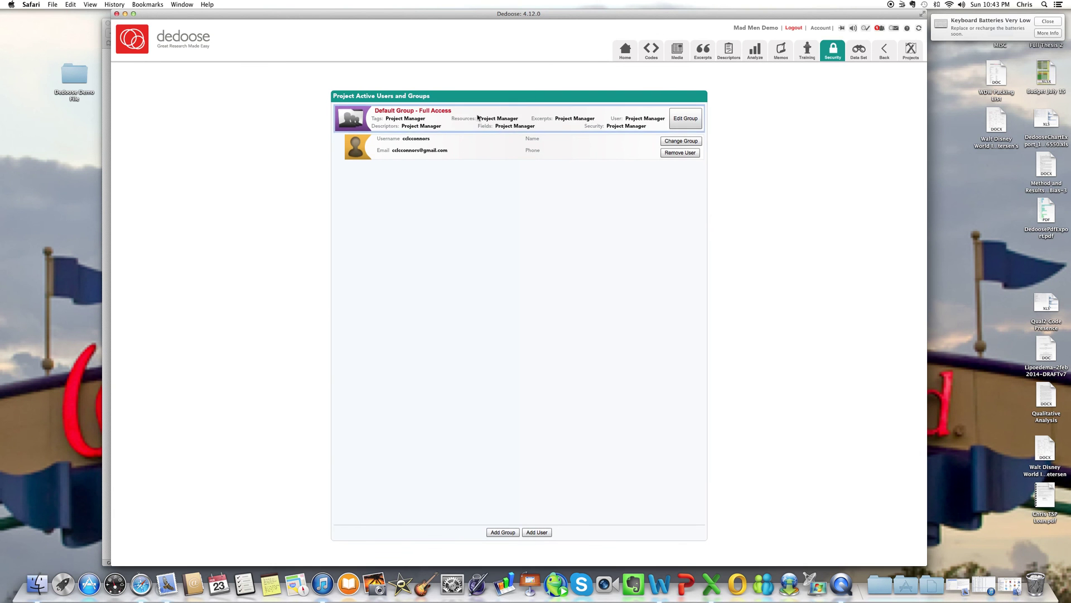
Step: Invite the collaborator by e-mail to Mad Men Demo in the Default Group - Full Access
click(537, 533)
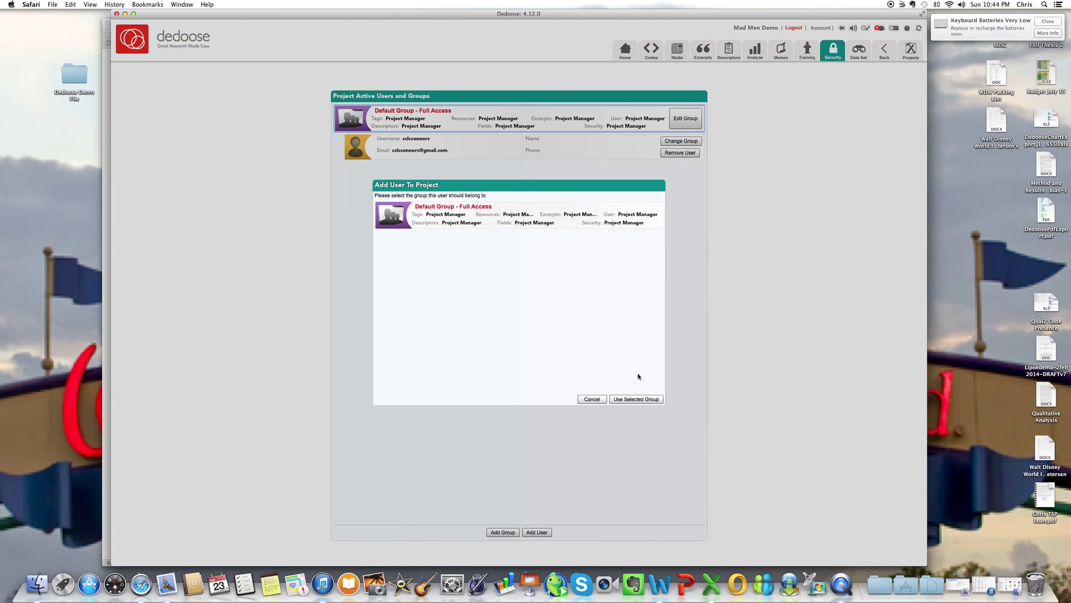
click(633, 400)
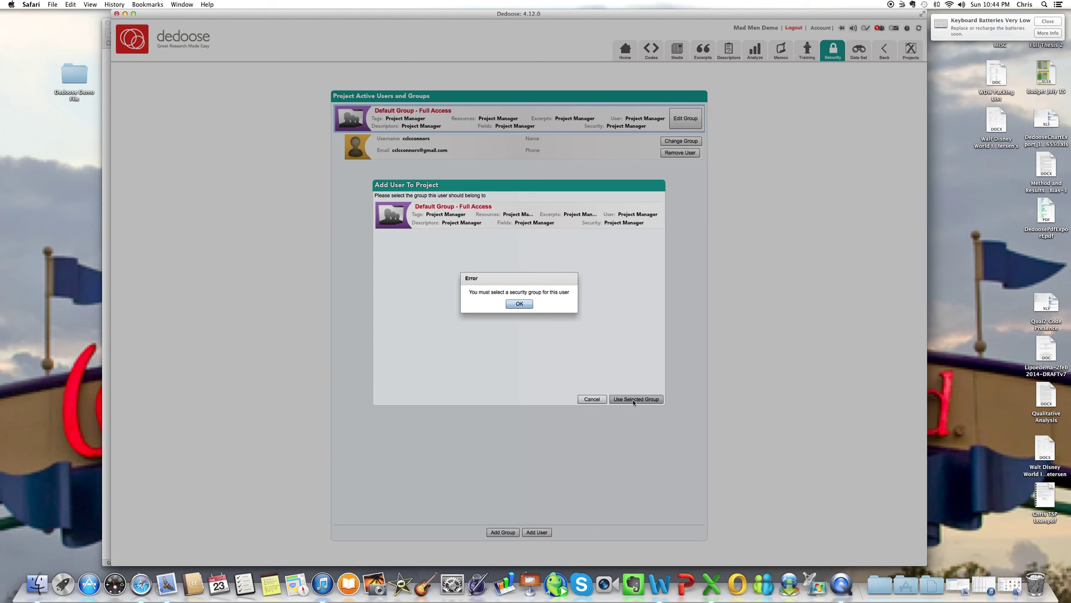
click(509, 303)
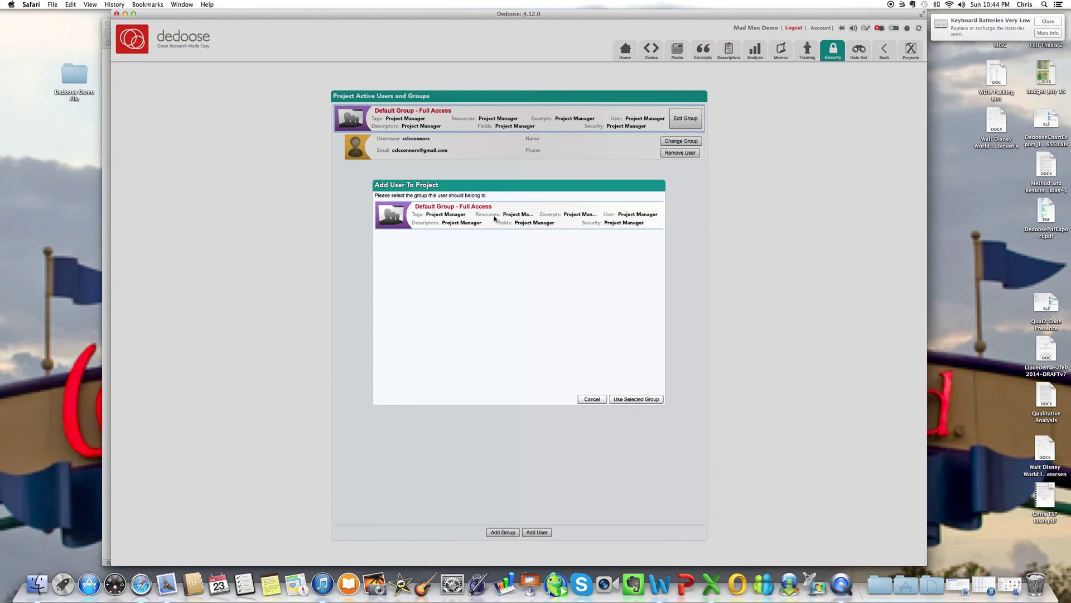
click(636, 399)
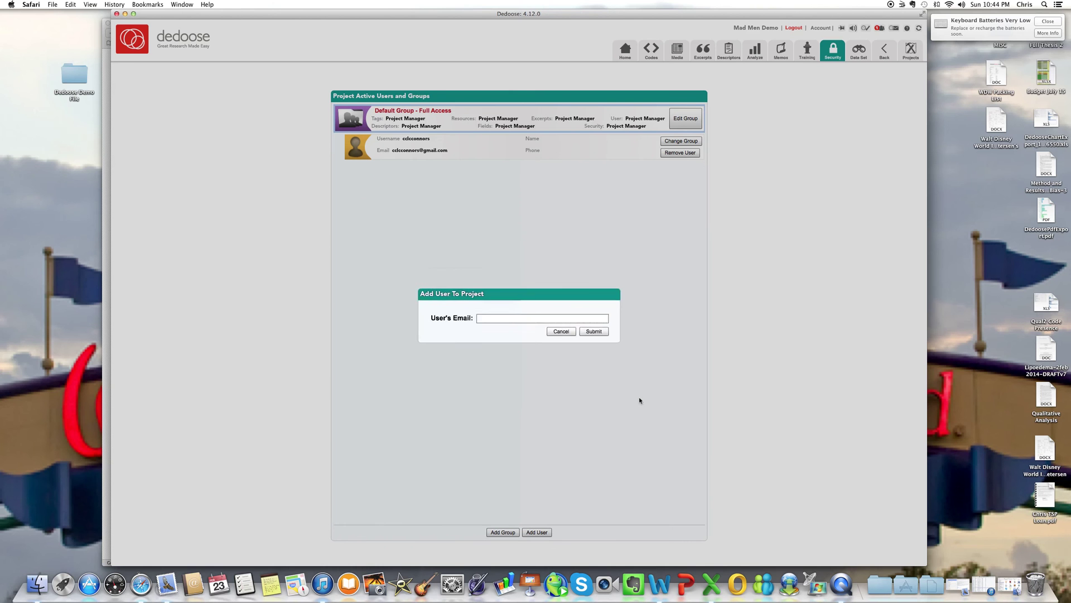
click(507, 322)
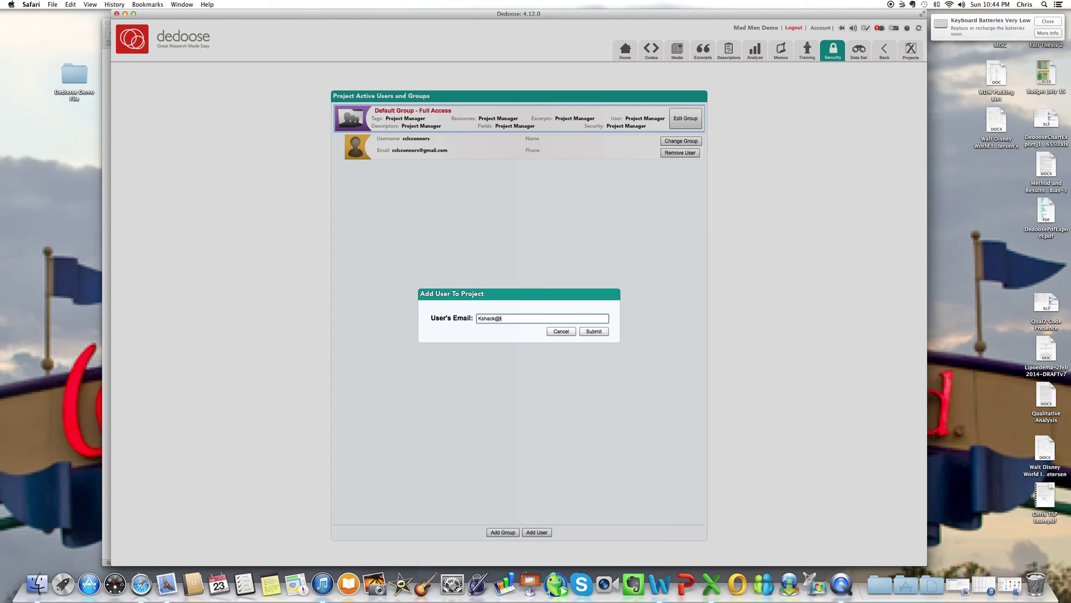
click(594, 334)
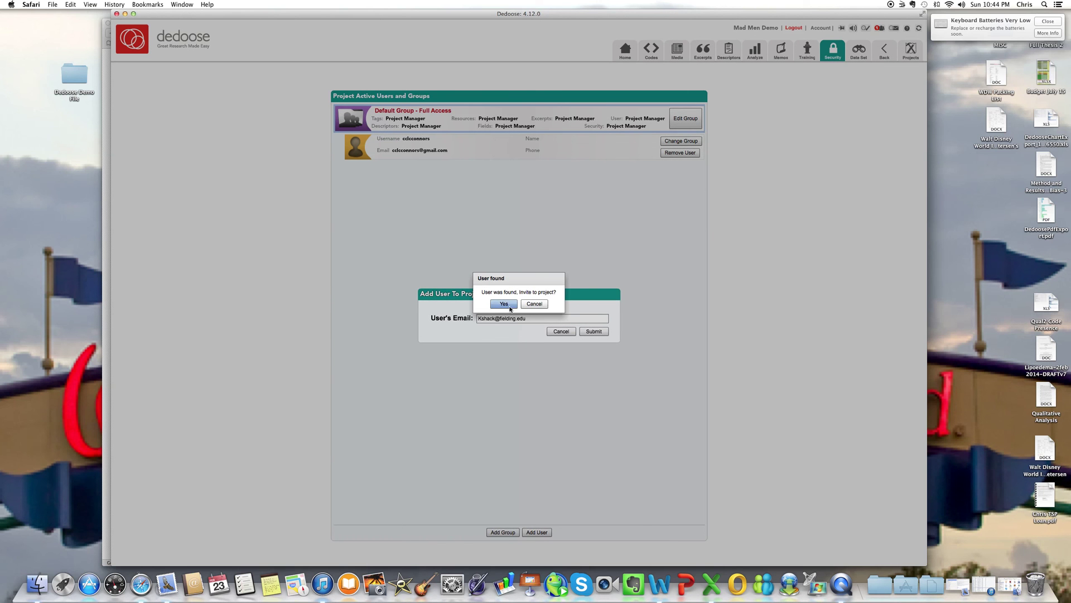
click(504, 305)
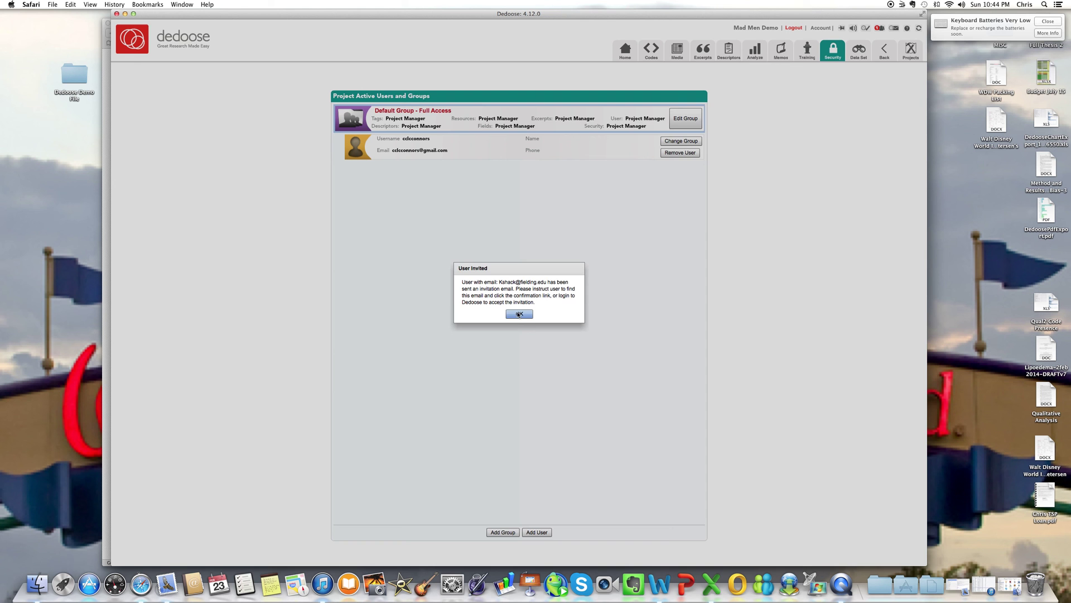
click(518, 314)
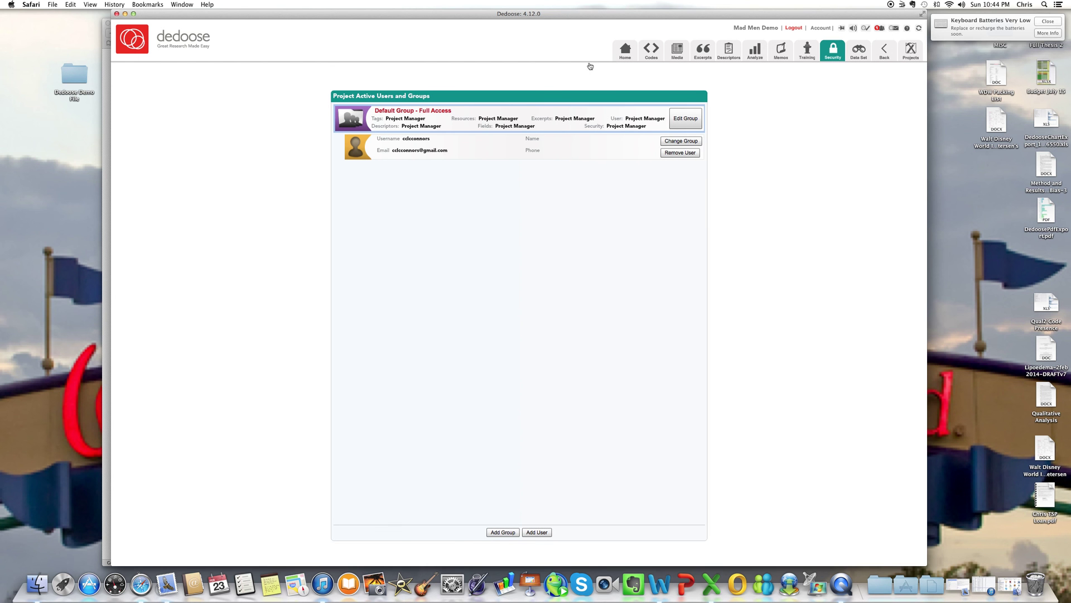
Step: Check Mad Men Demo's users in the Data Selector, then load Weight Stigma healthcare providers
click(863, 59)
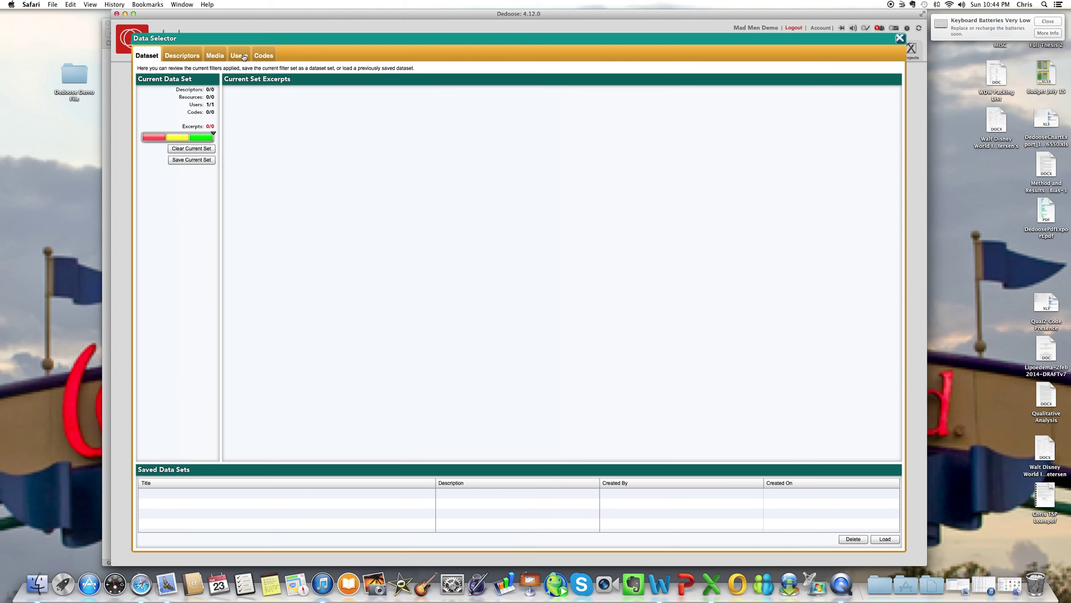
click(244, 57)
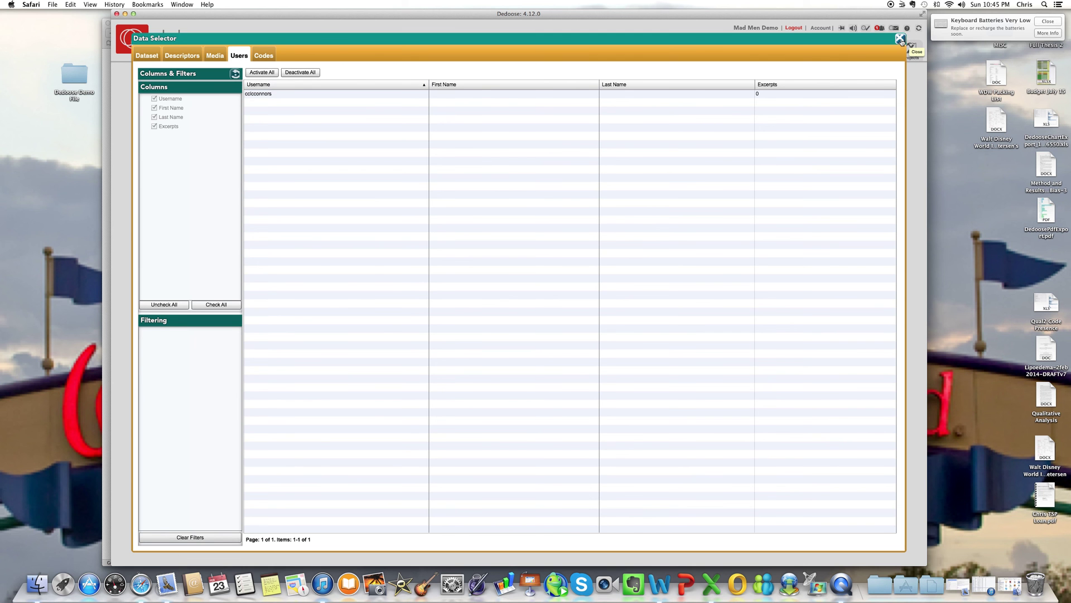
click(900, 39)
click(904, 46)
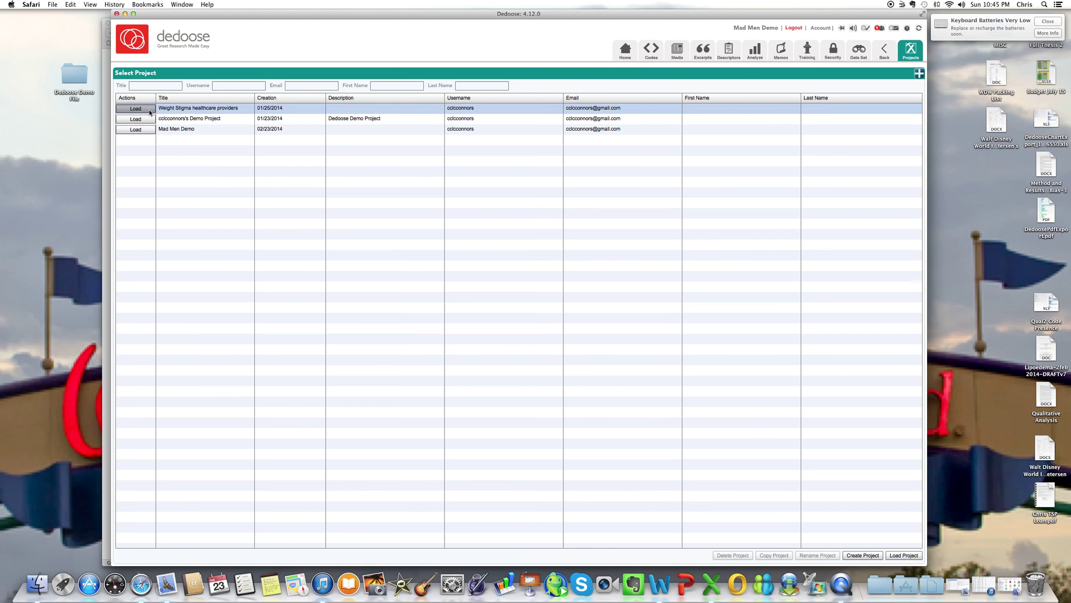
click(148, 109)
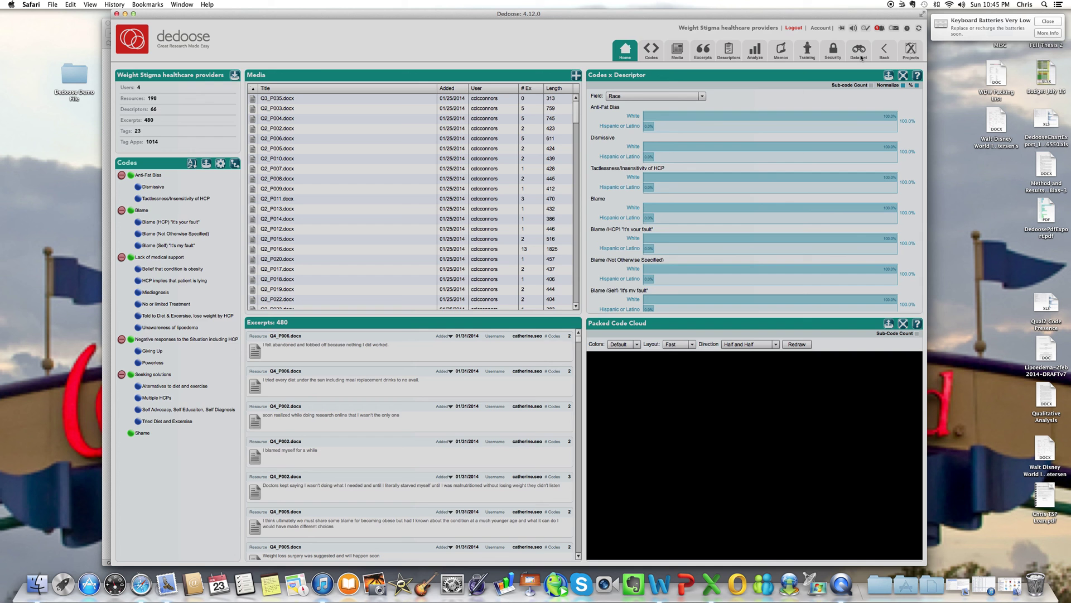
click(860, 53)
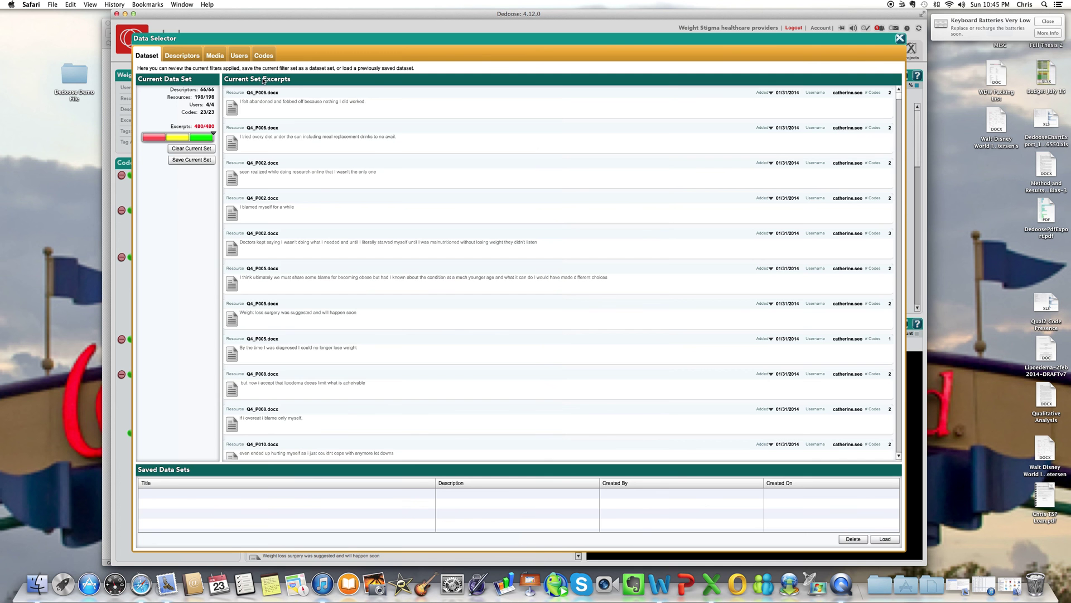
click(234, 55)
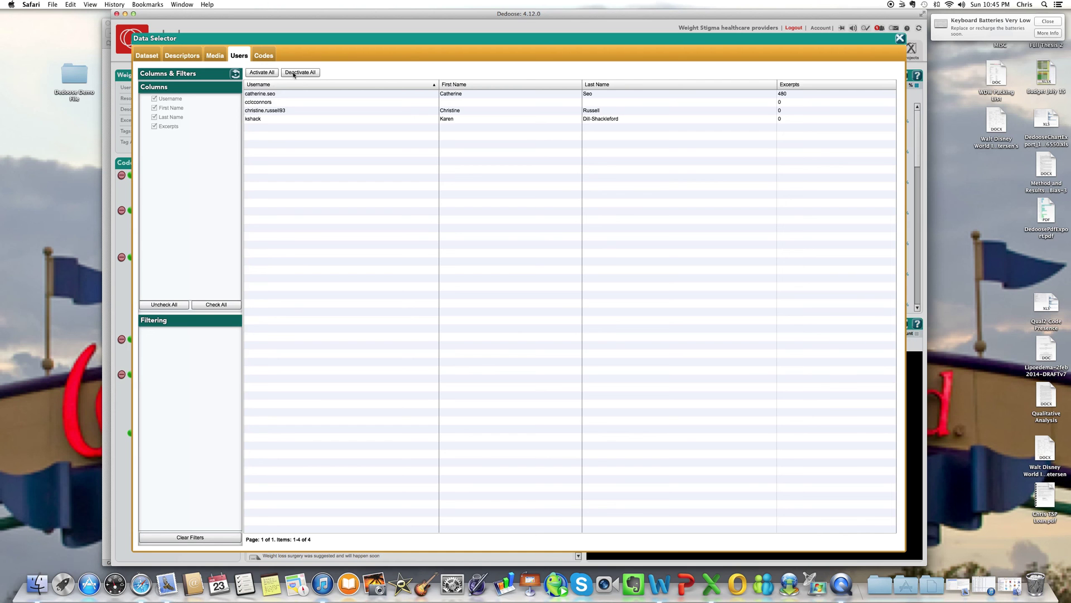
click(269, 75)
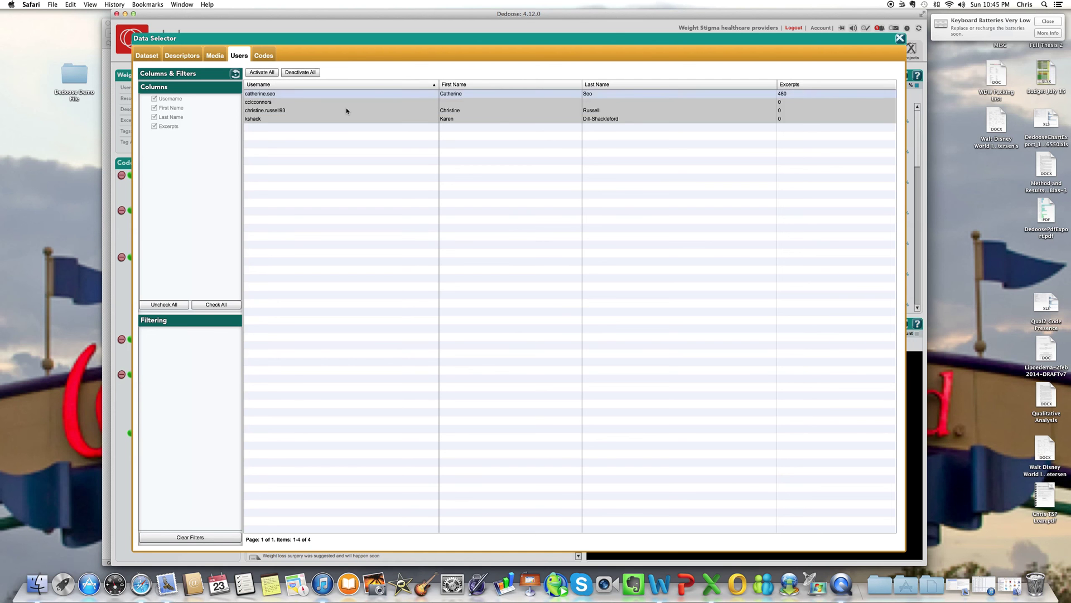
click(258, 104)
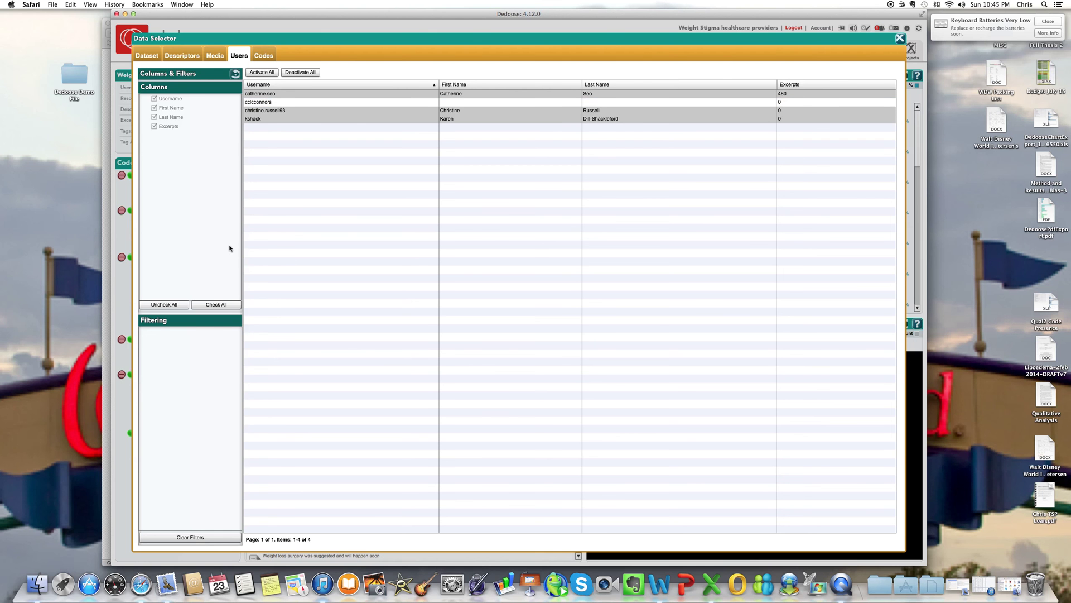
click(271, 111)
click(264, 120)
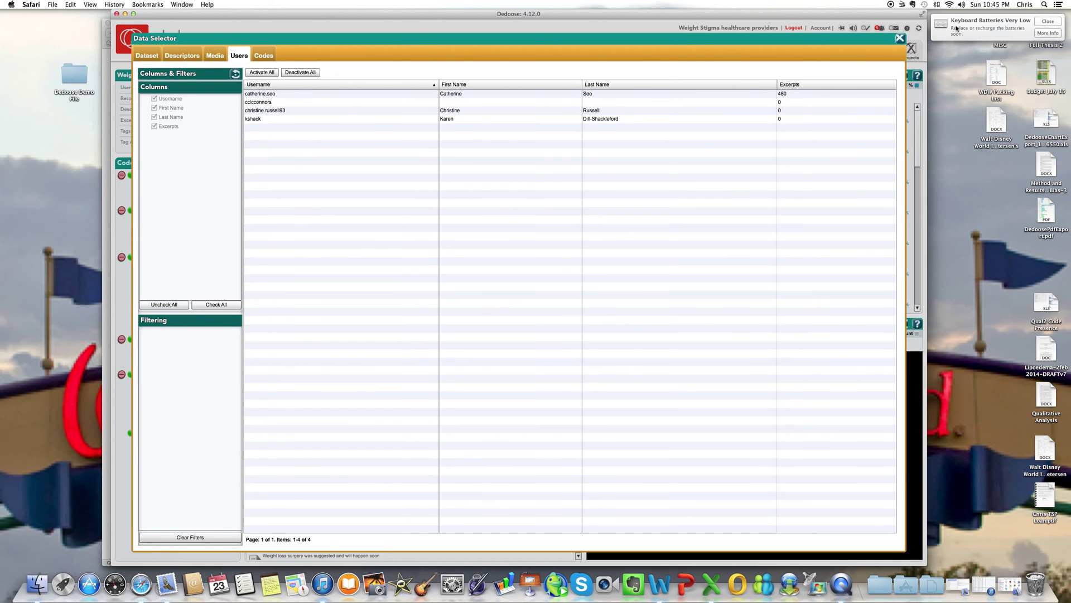
click(900, 38)
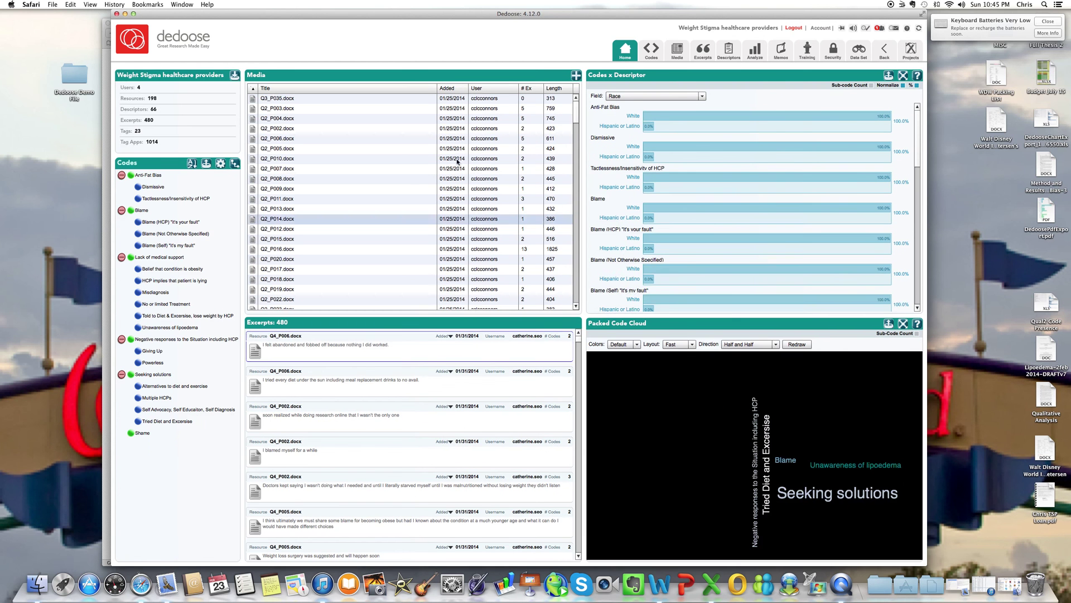
Step: Open the Data Selector showing all 480 excerpts, 4 users and 23 codes
mouse_move(293, 335)
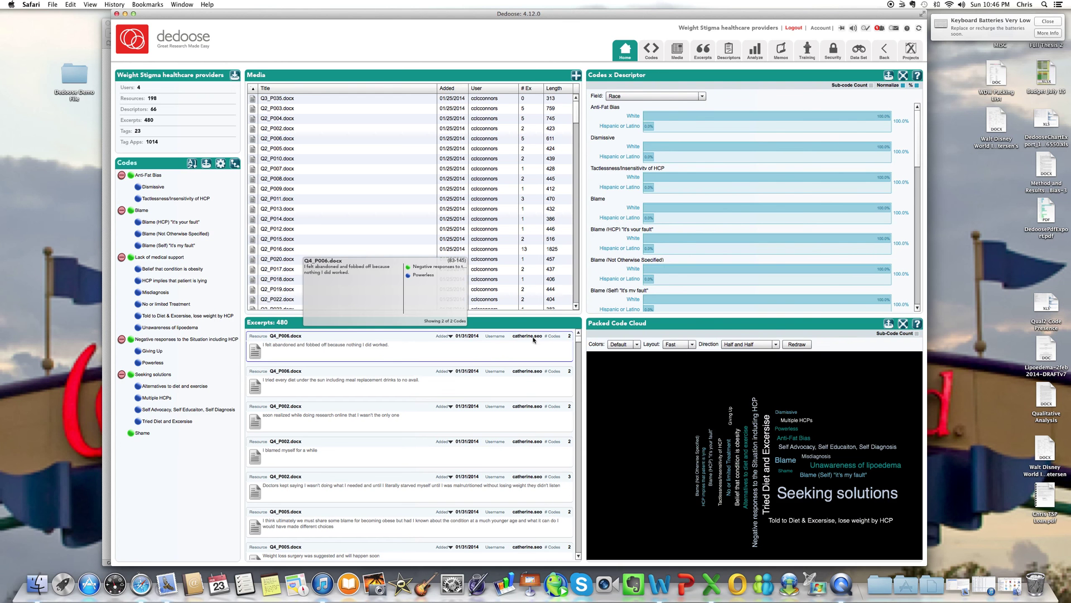
mouse_move(527, 375)
mouse_move(525, 439)
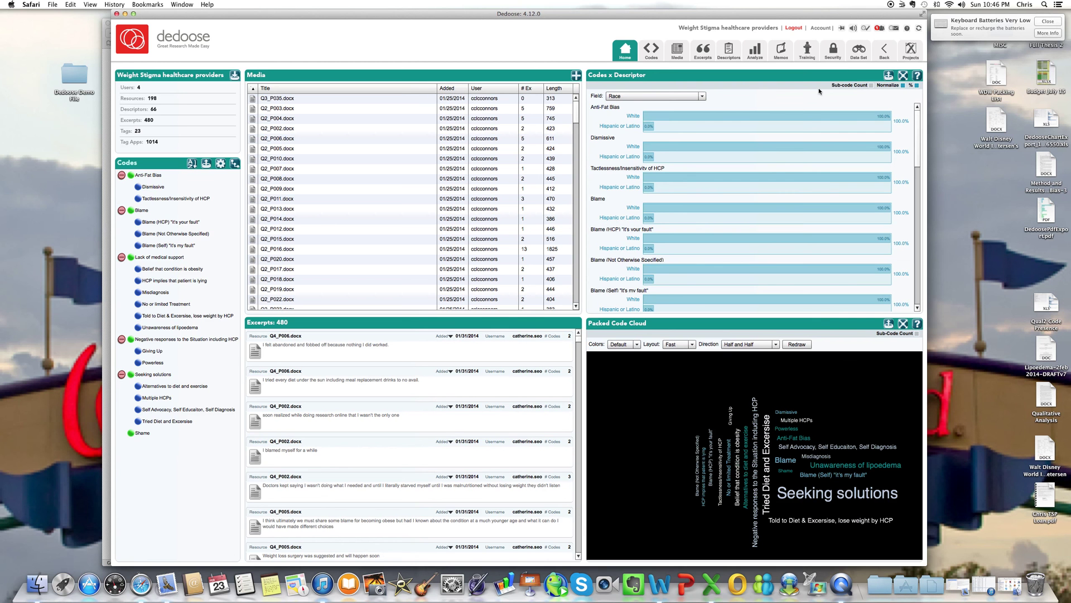
click(856, 56)
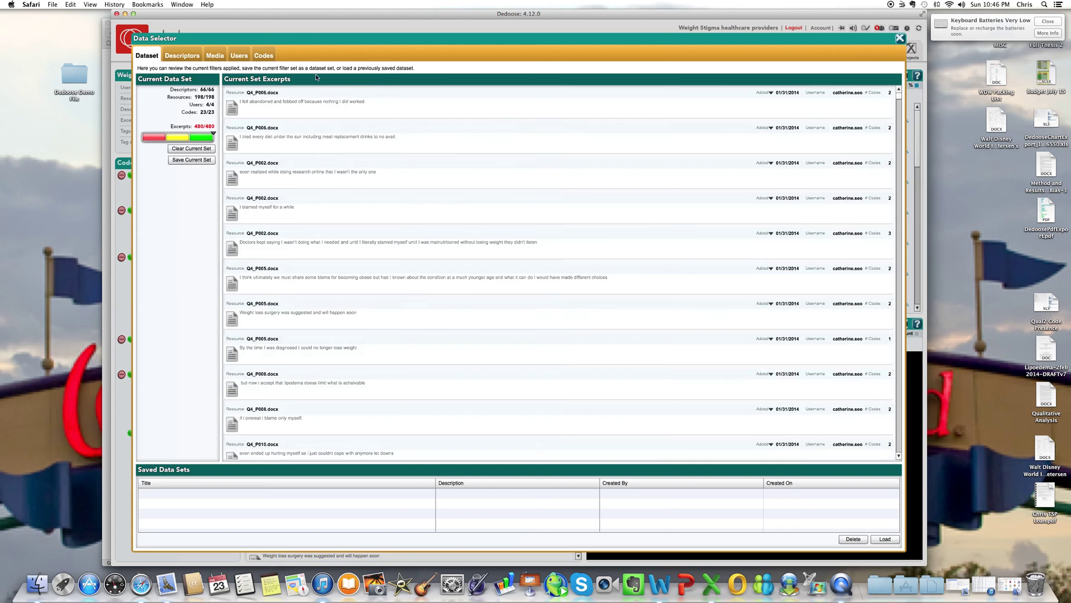
mouse_move(318, 89)
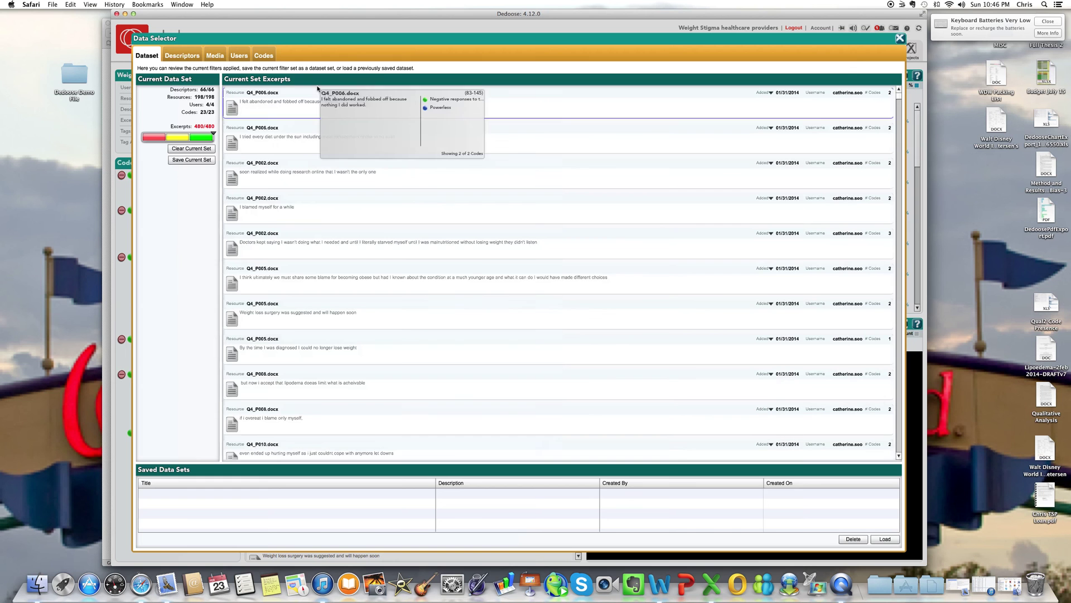
Step: On the Data Selector's Users tab, deselect the second user and close to apply the filter
click(239, 56)
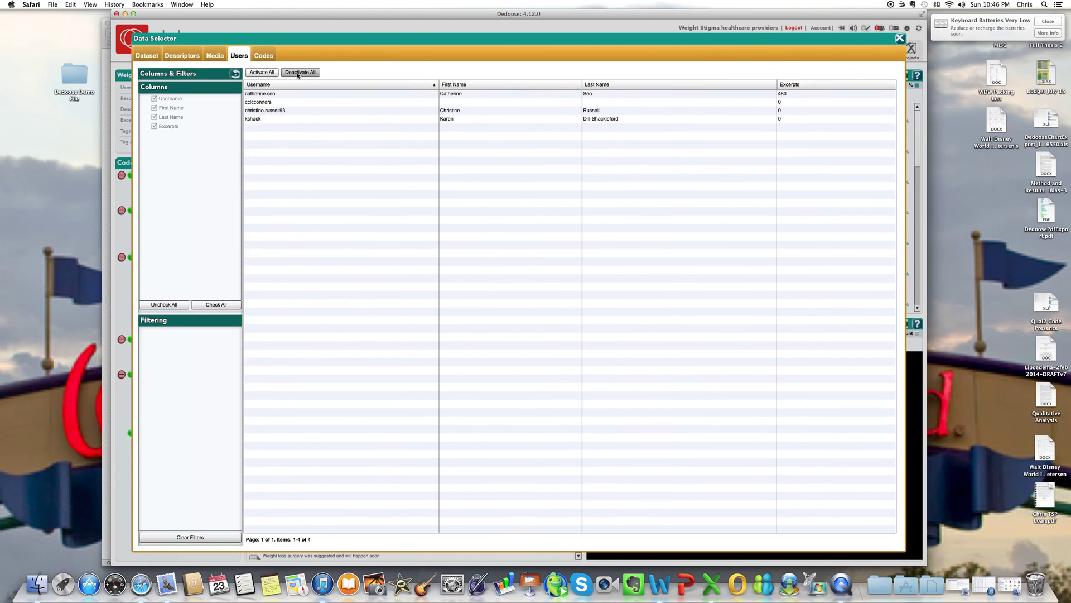
click(266, 103)
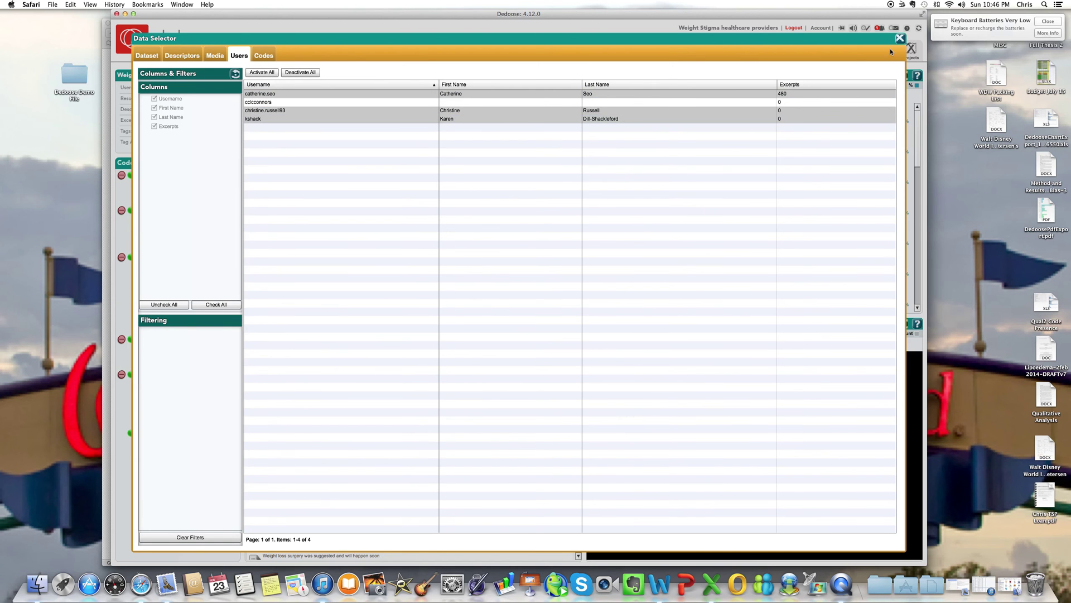
click(900, 38)
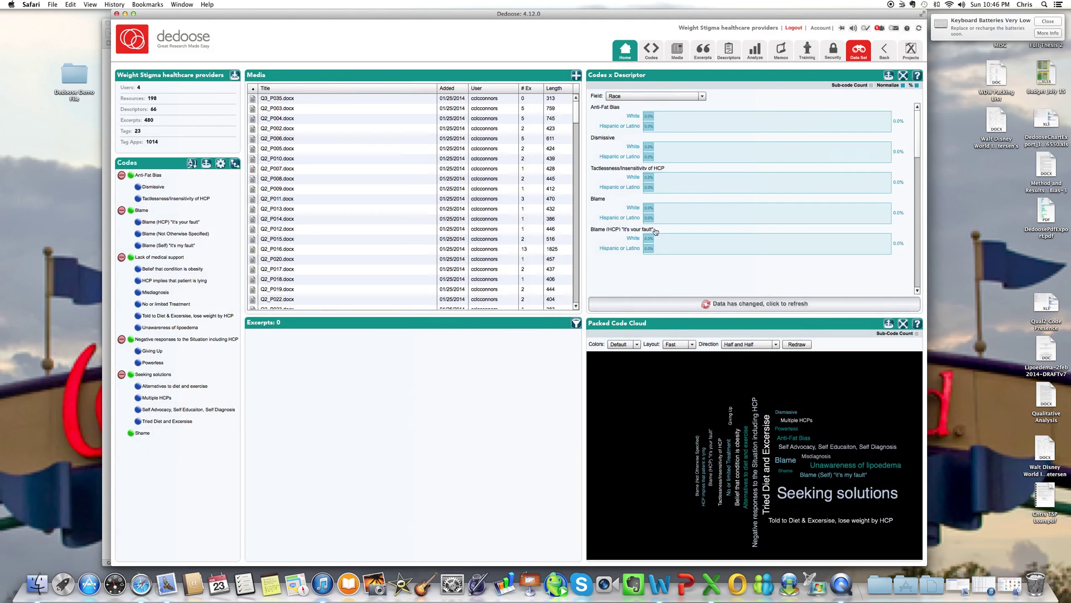